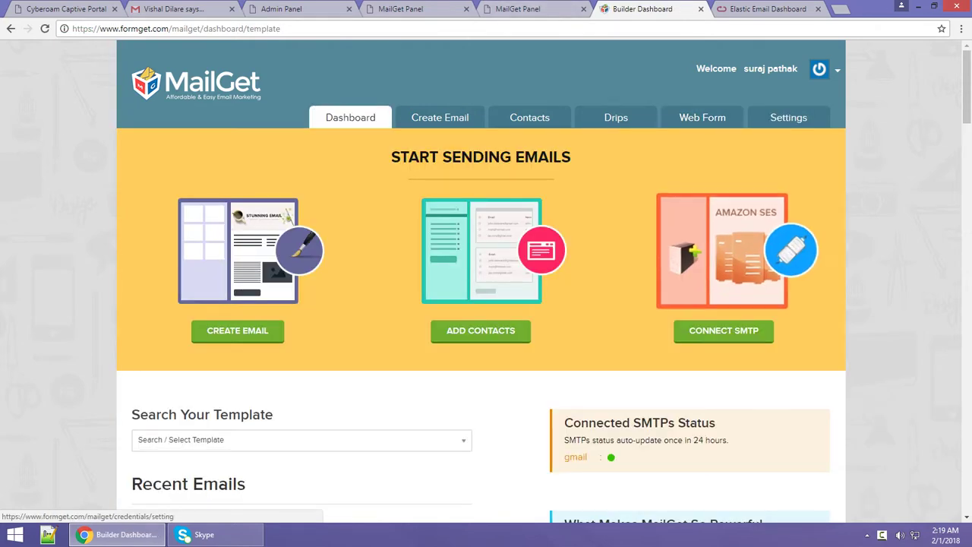
Open MailGet's Other SMTP credential form, then go to the Elastic Email login page.
click(723, 330)
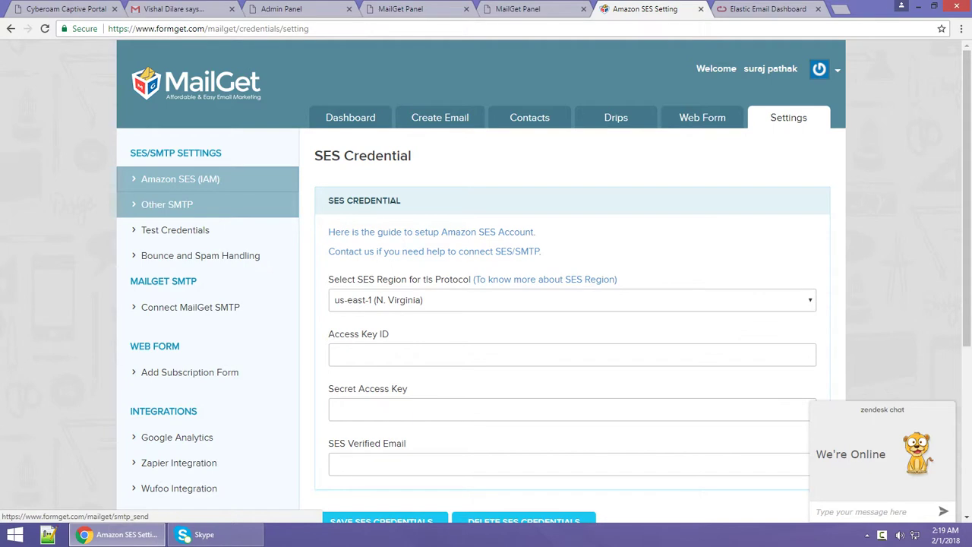
click(167, 204)
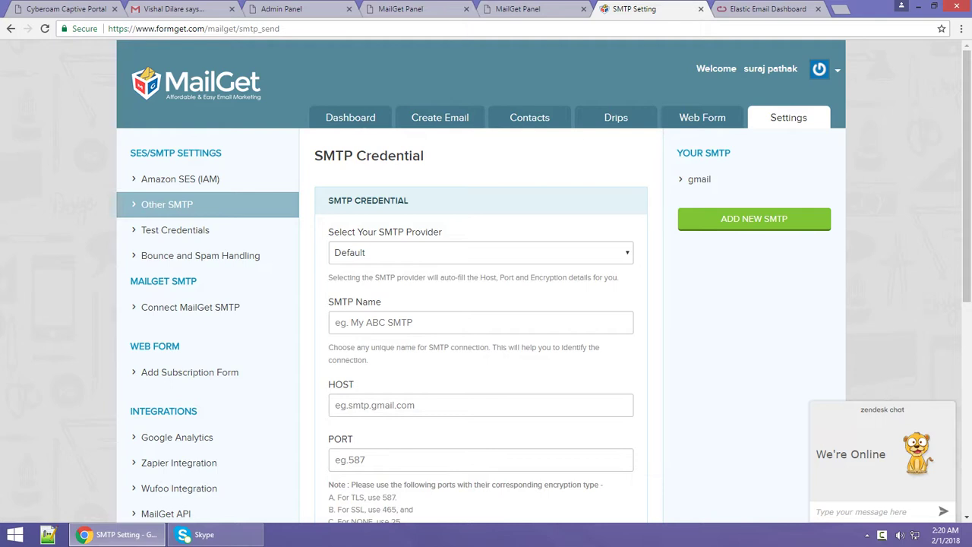
scroll(487, 281, down, 2)
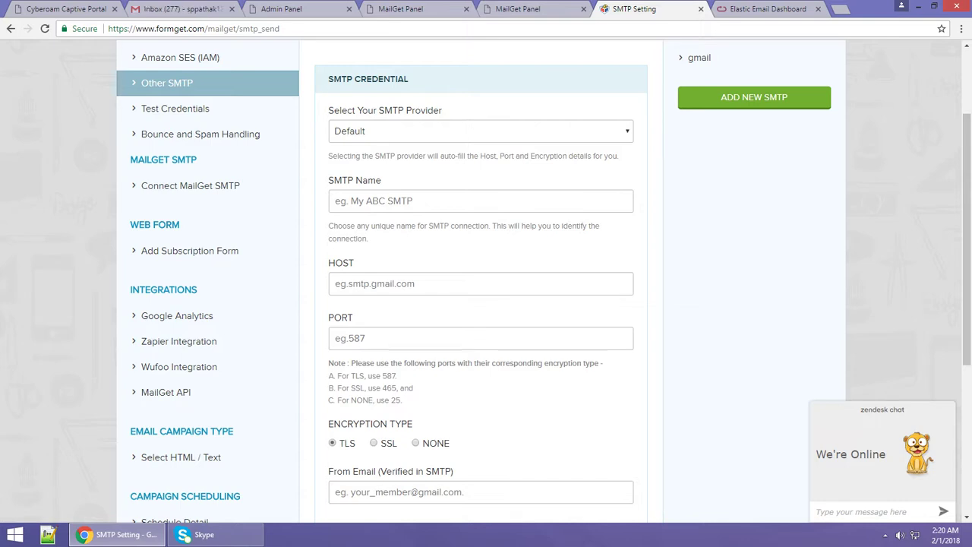
scroll(486, 281, down, 2)
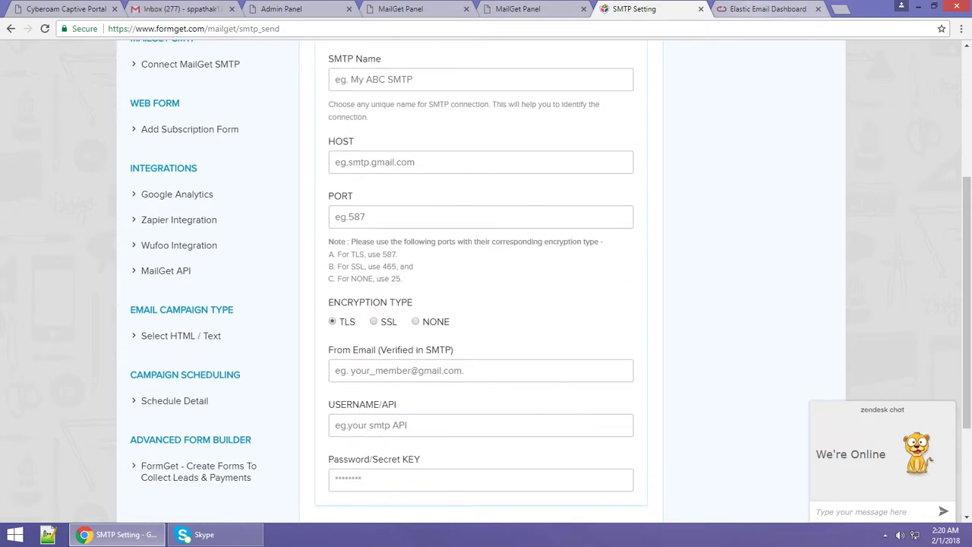
click(763, 9)
click(152, 238)
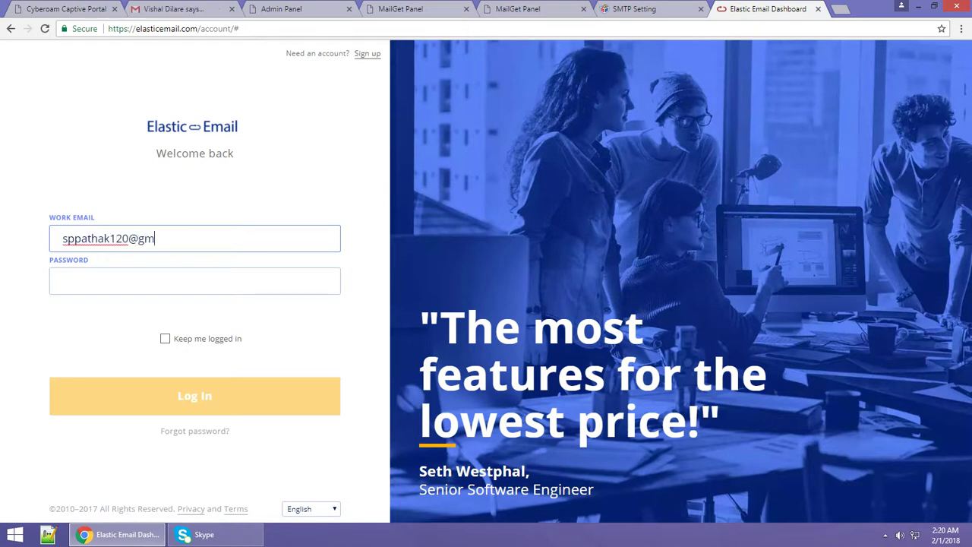
Log in to Elastic Email with the account's e-mail address and password.
click(63, 281)
text(••)
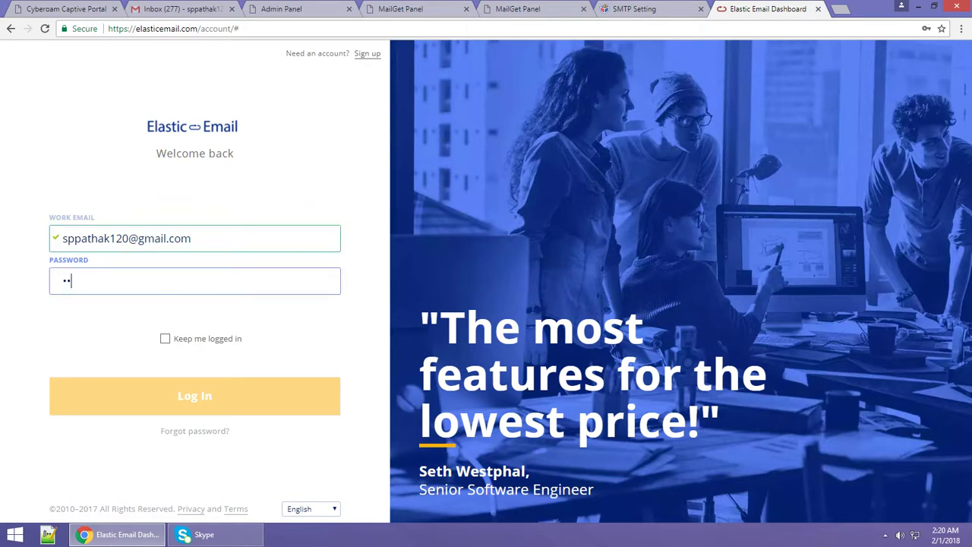
text(•)
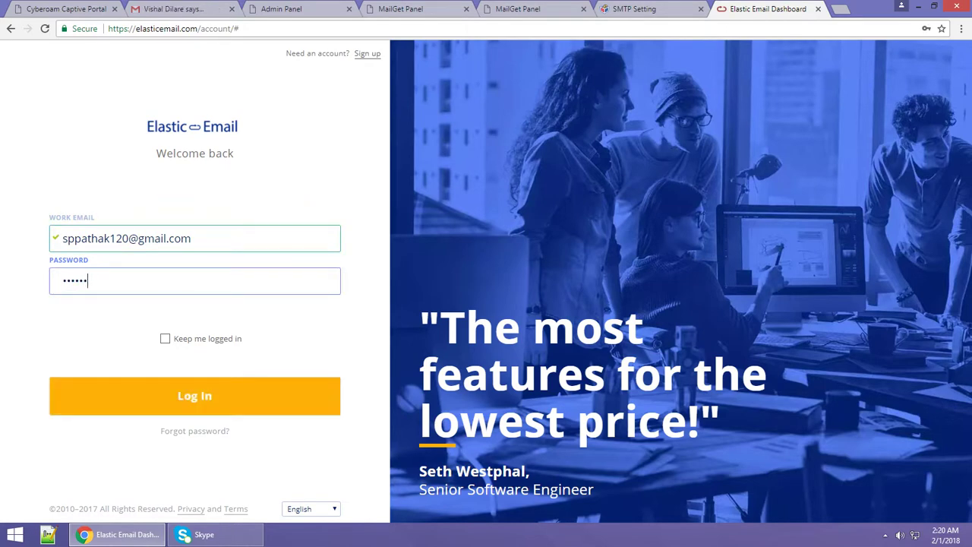
text(•)
key(Return)
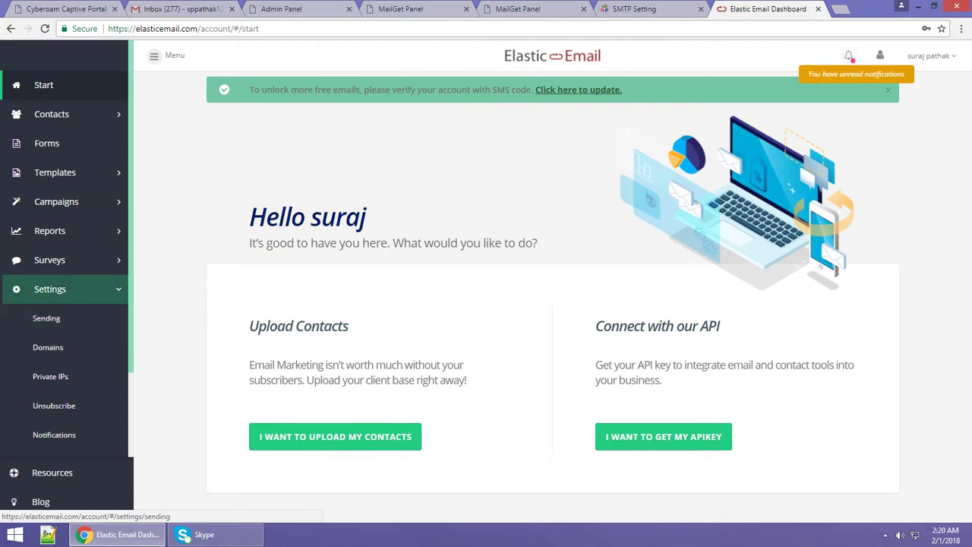
click(46, 317)
Look up Elastic Email's SMTP server smtp.elasticemail.com and port 2525, then return to MailGet's form.
scroll(46, 317, down, 2)
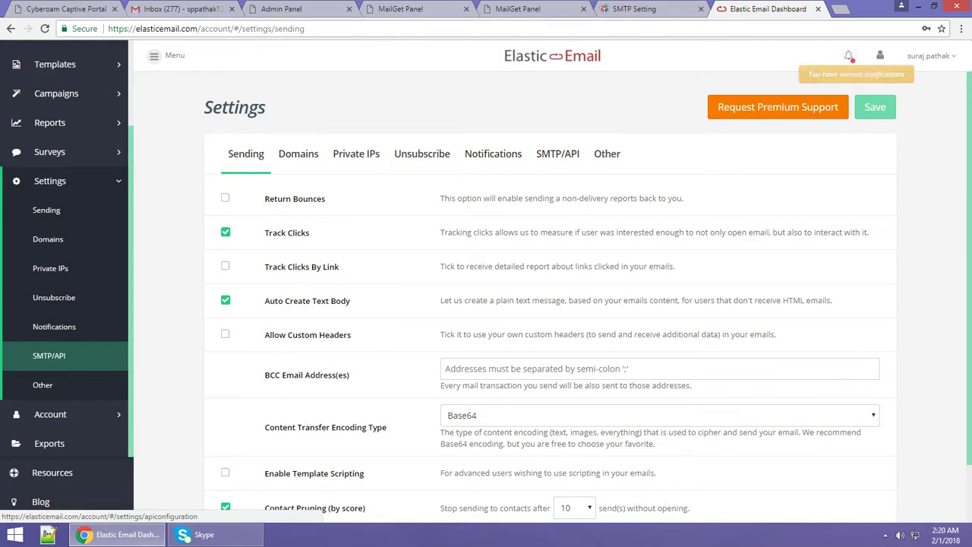
click(49, 356)
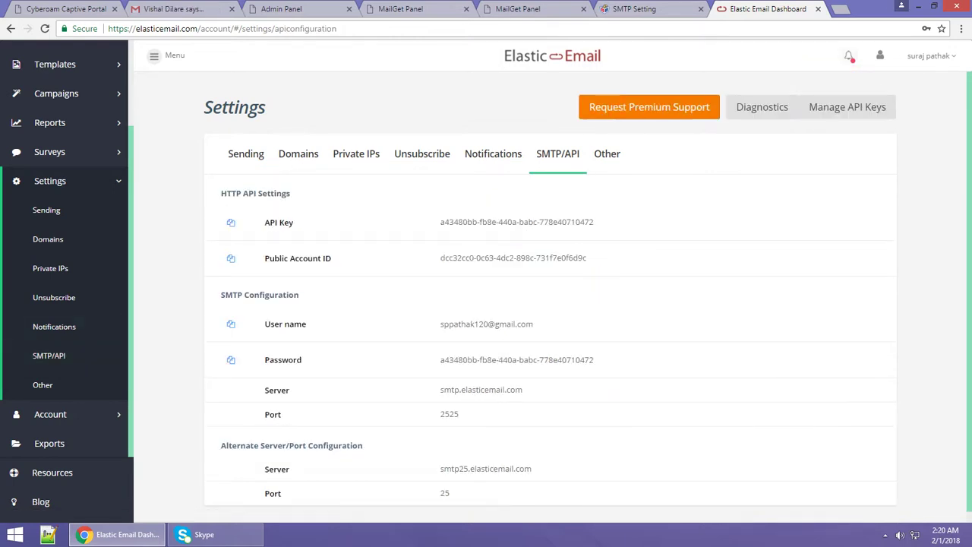
scroll(550, 304, down, 1)
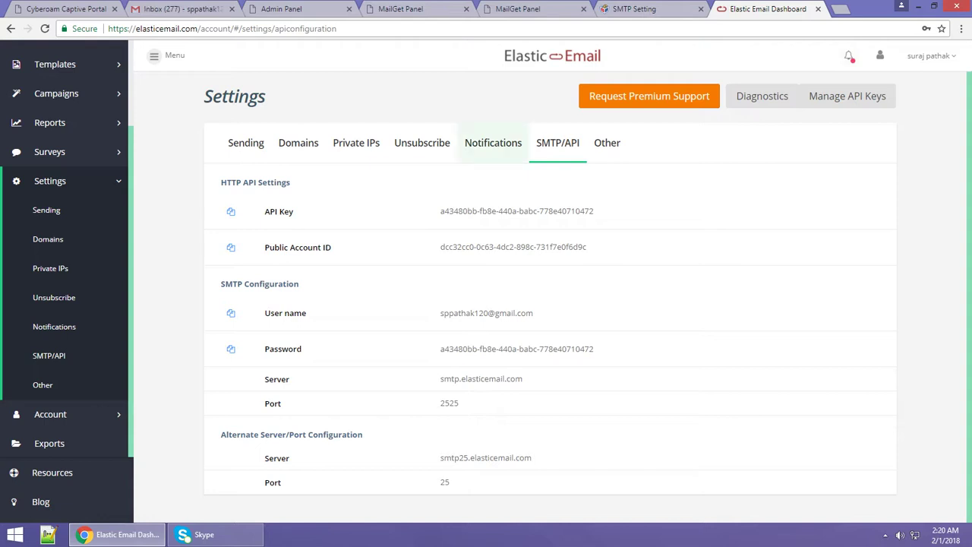
click(631, 8)
scroll(479, 228, up, 1)
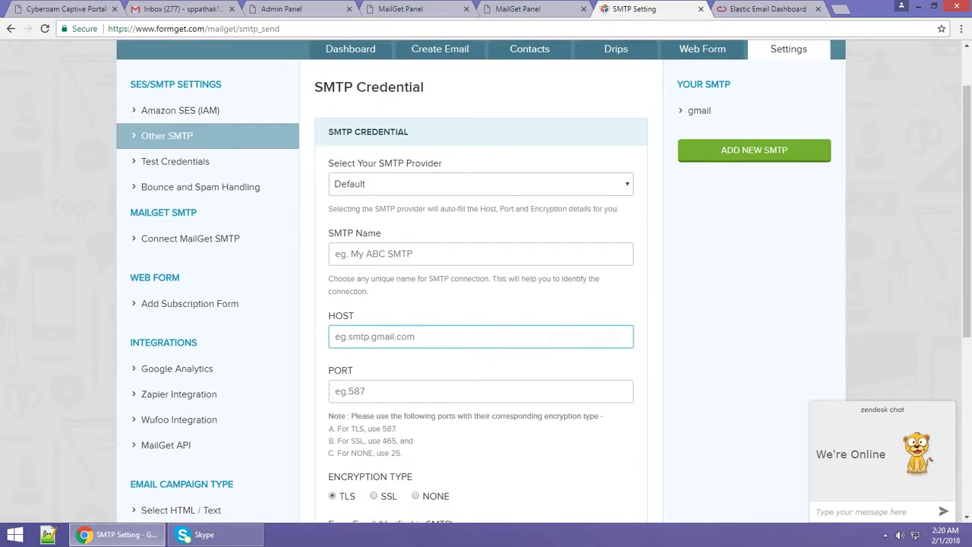
Choose Any Other/Custom SMTP as MailGet's SMTP provider, which presets port 587.
click(479, 123)
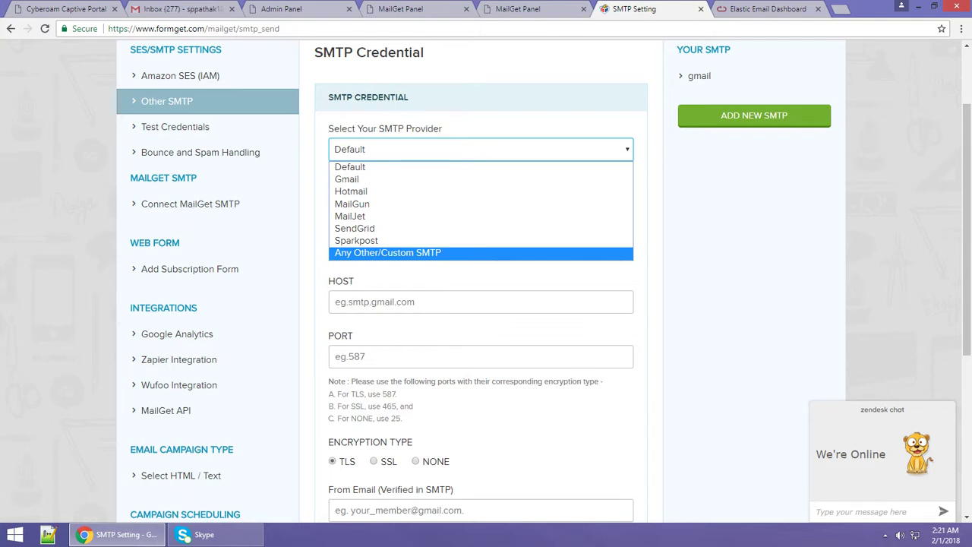
key(Return)
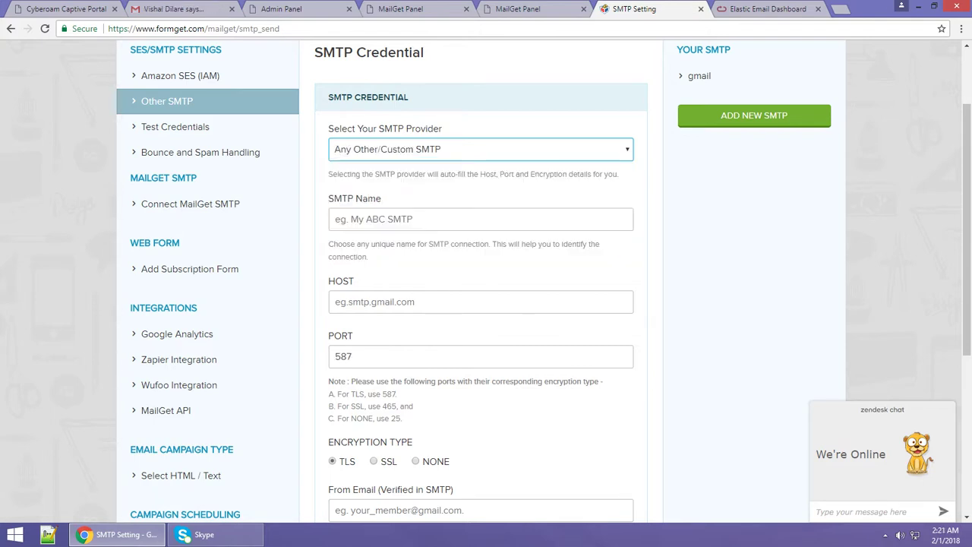
click(480, 219)
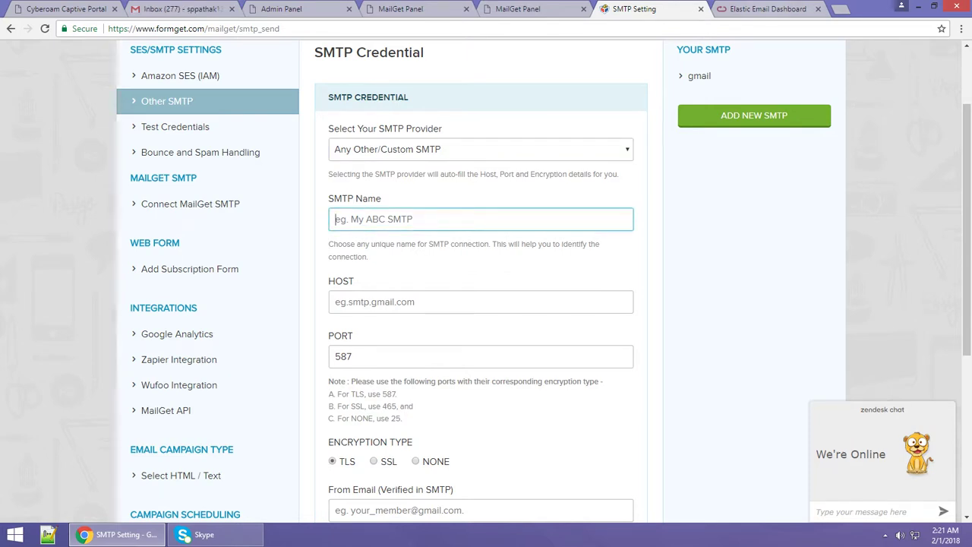
key(ctrl+Tab)
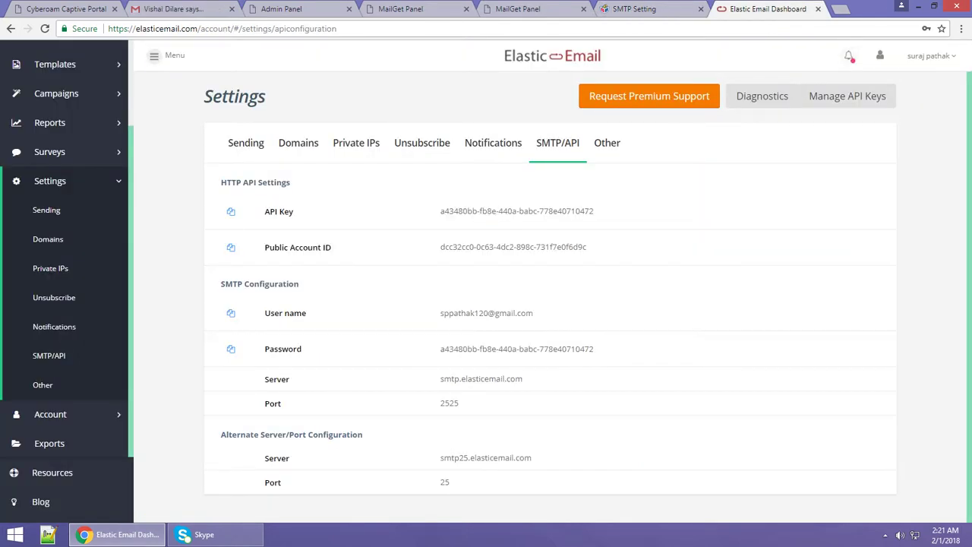
Enter 'elsticemail' as the SMTP Name in MailGet.
key(ctrl+shift+Tab)
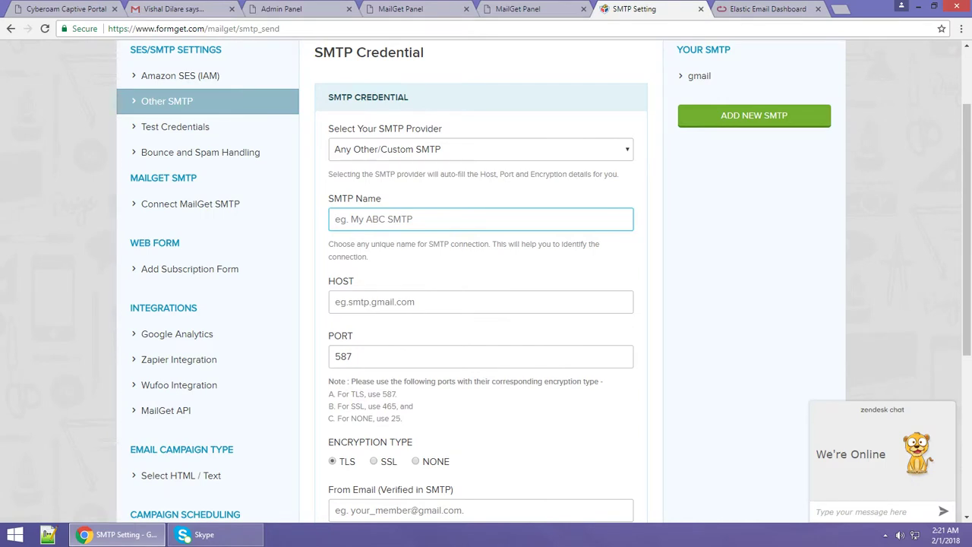
text(ek)
text(l)
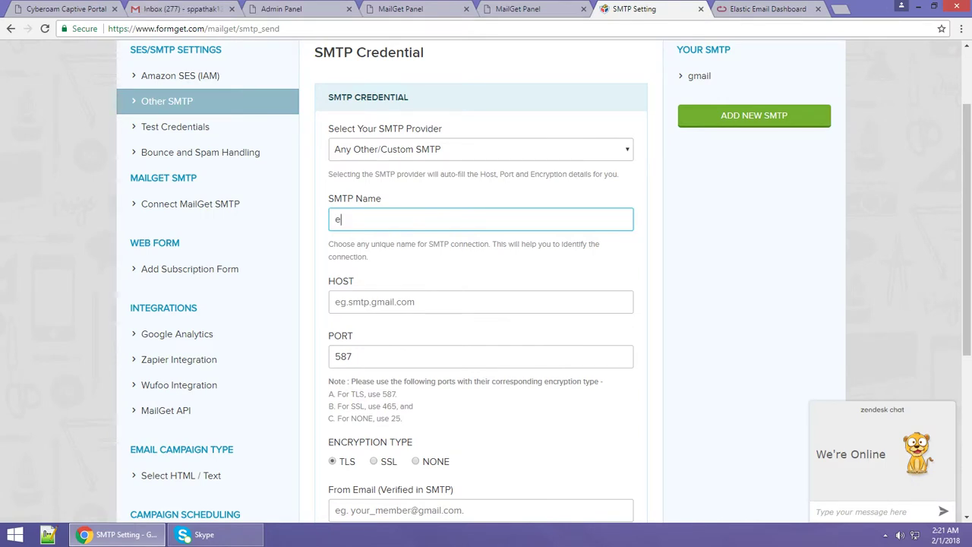
text(sticemail)
key(Tab)
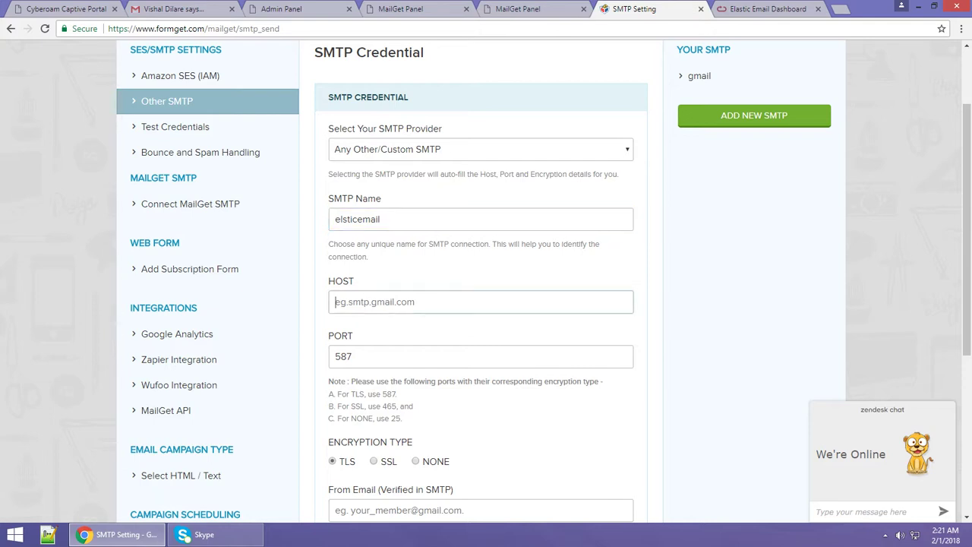
Copy smtp.elasticemail.com from Elastic Email into HOST and clear the preset port 587.
key(ctrl+Tab)
scroll(550, 303, down, 1)
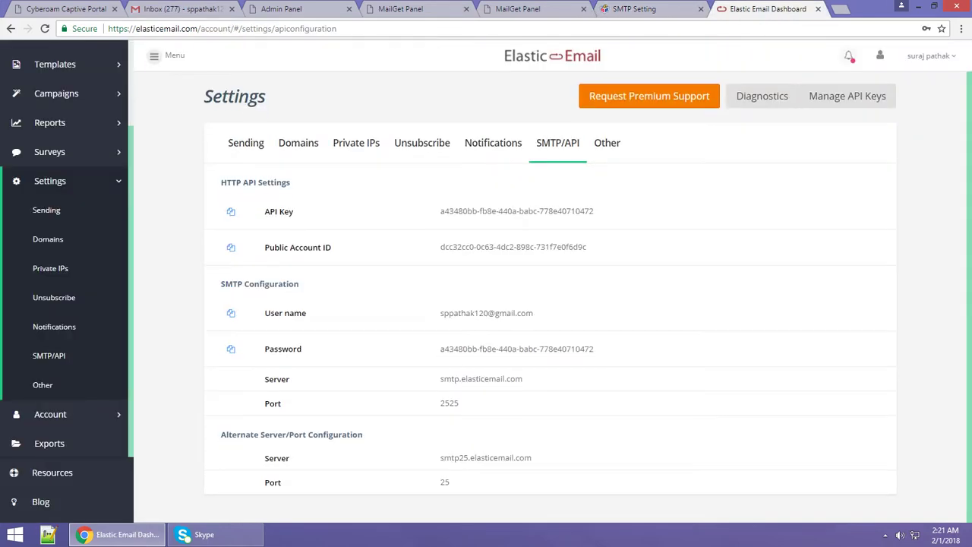
drag(522, 379, 441, 378)
key(ctrl+c)
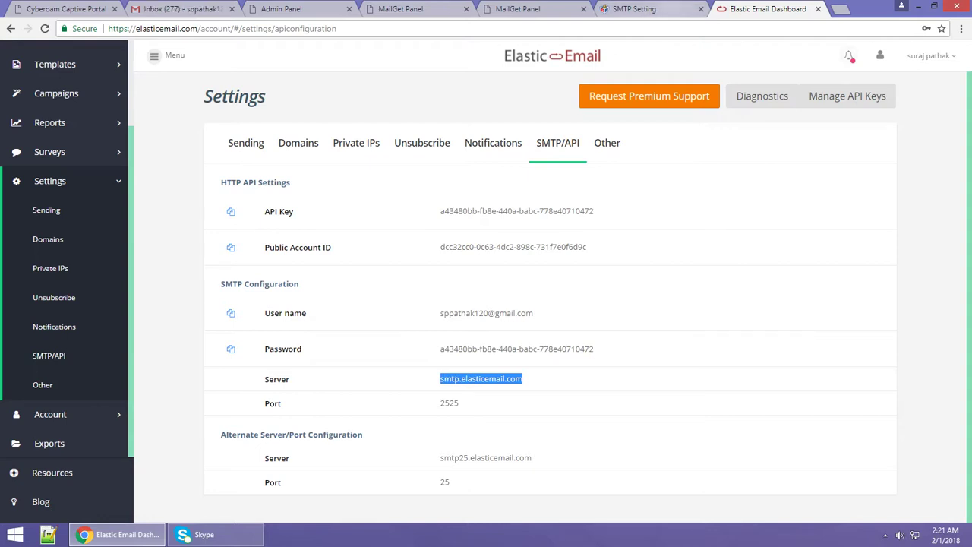
key(ctrl+shift+Tab)
key(ctrl+v)
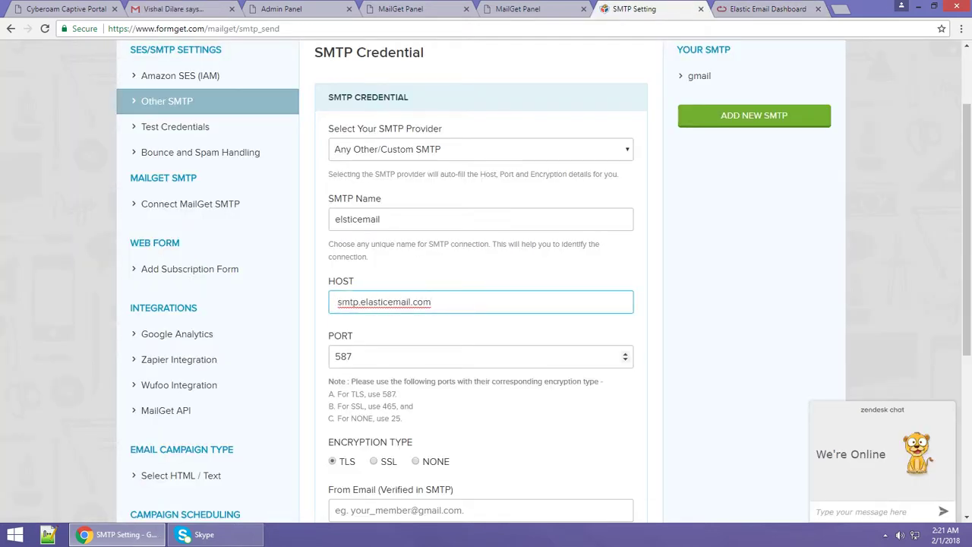
key(ctrl+Tab)
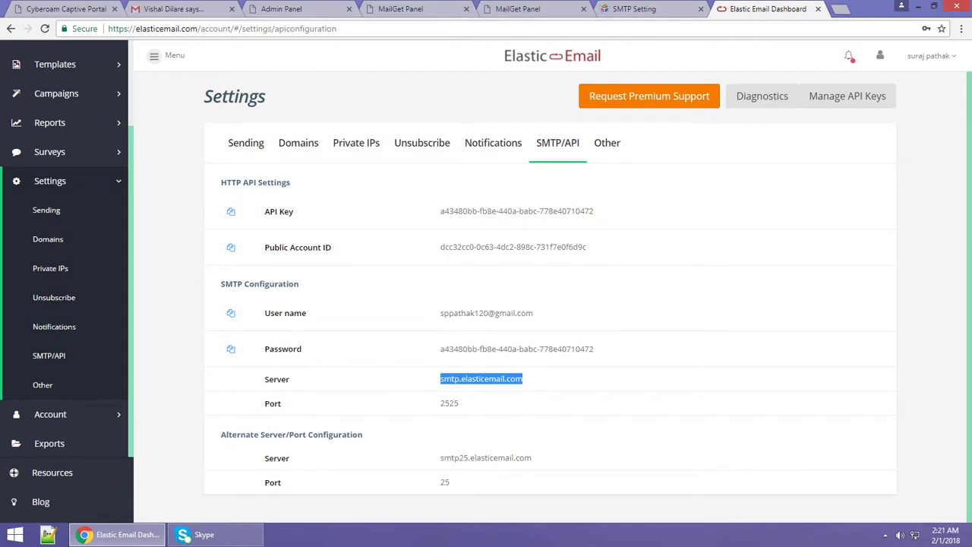
key(ctrl+shift+Tab)
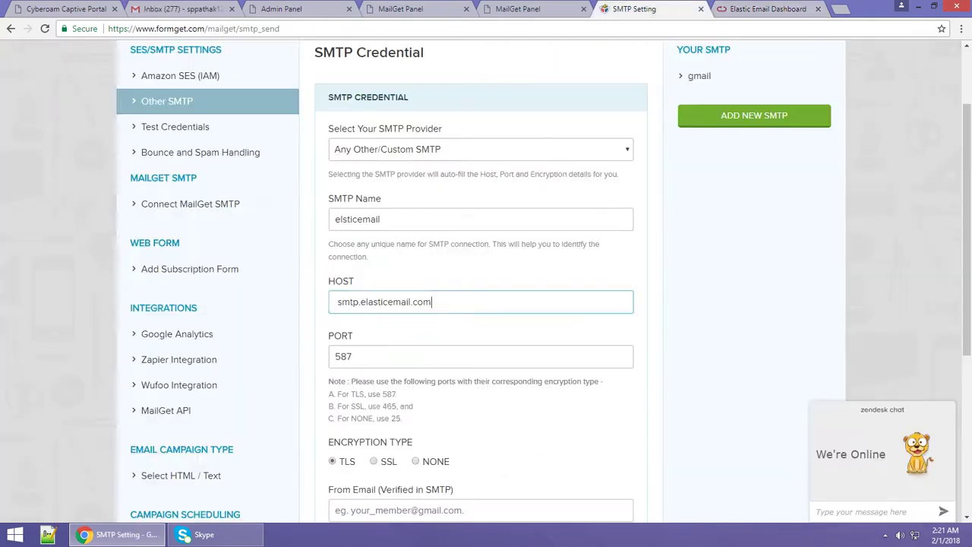
key(Tab)
key(BackSpace)
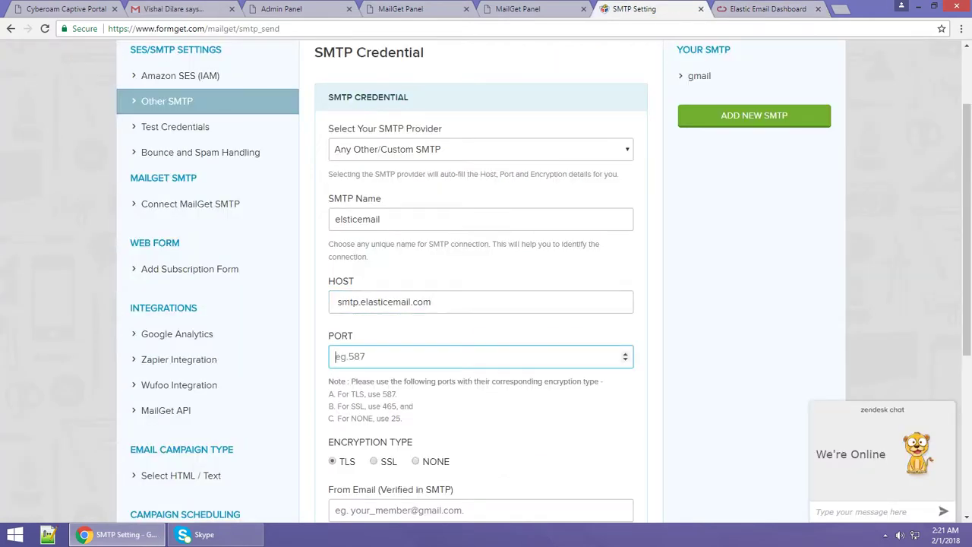
Set port 2525, encryption NONE, and the account's e-mail address as From Email.
text(2525)
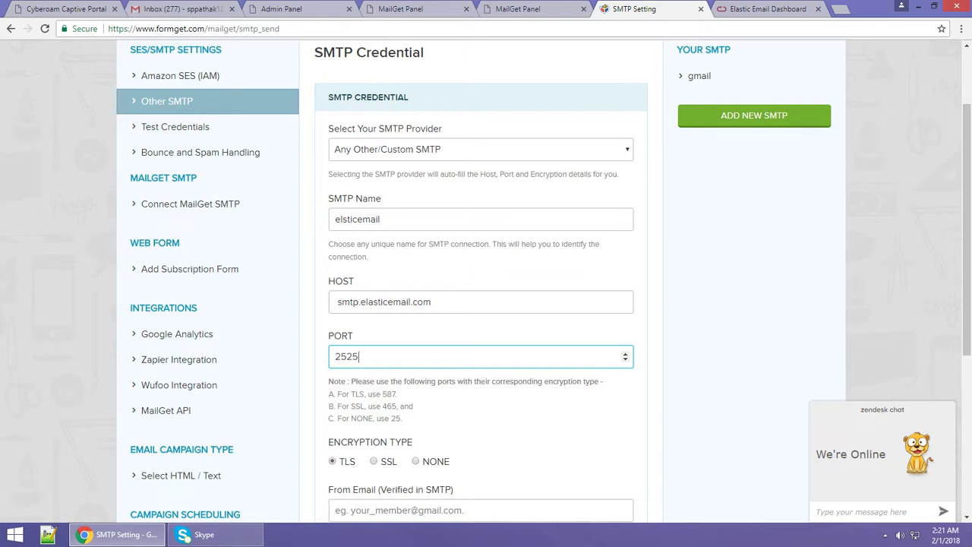
scroll(544, 284, down, 2)
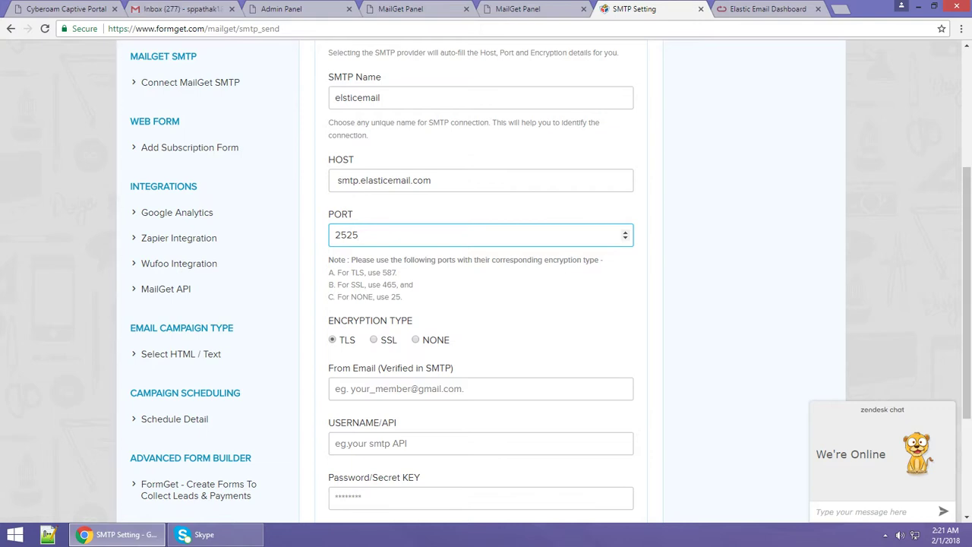
click(415, 340)
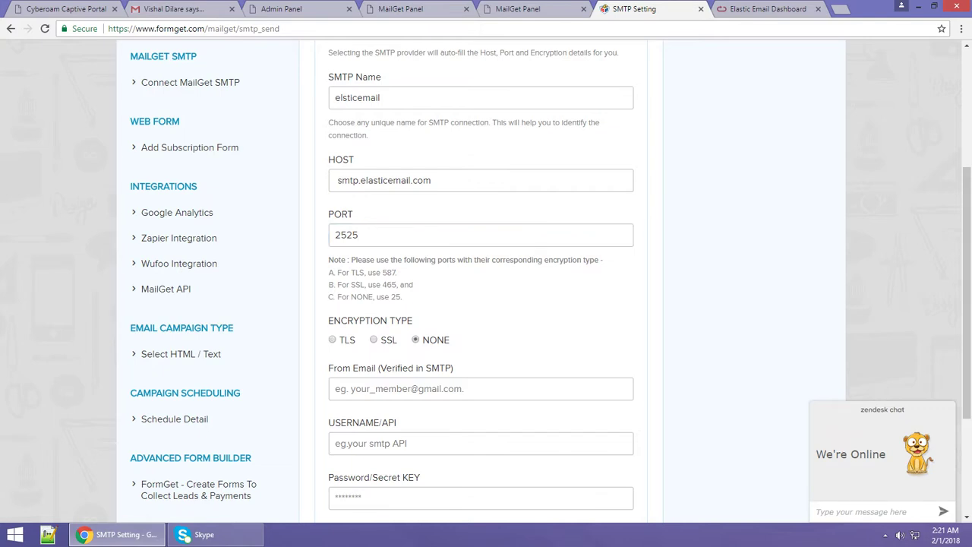
scroll(415, 340, down, 1)
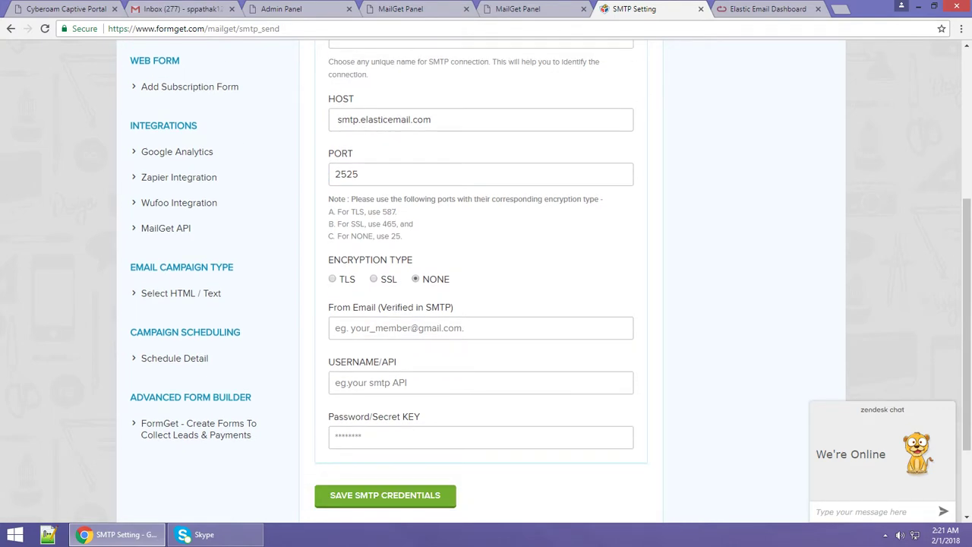
click(480, 328)
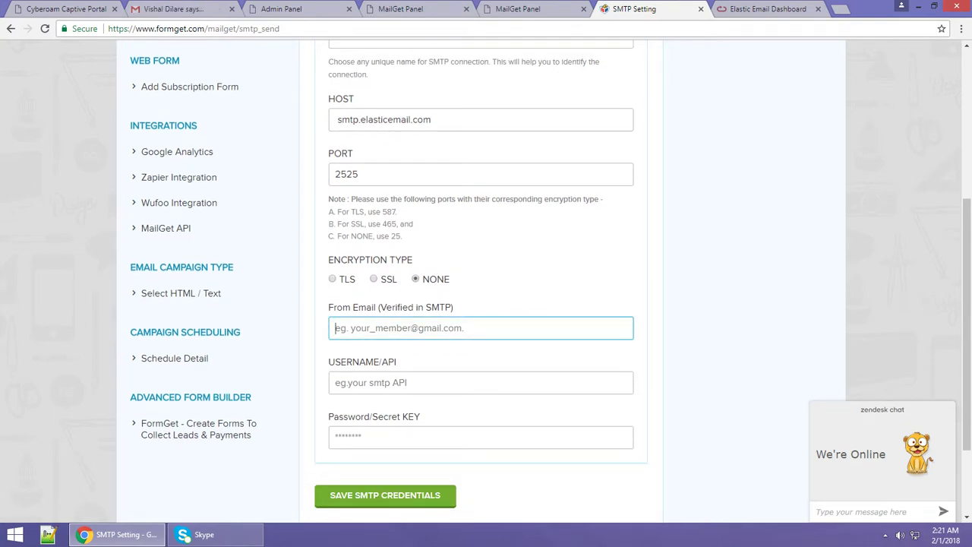
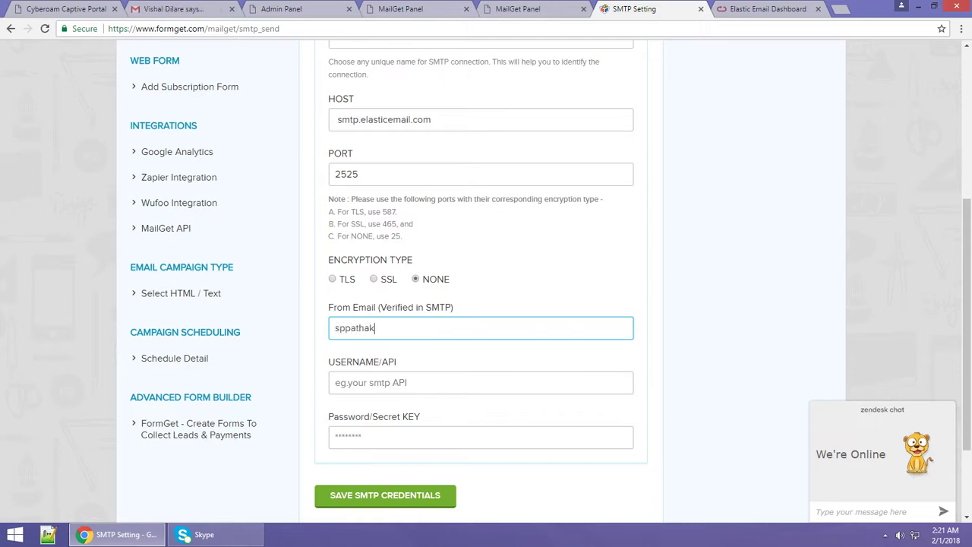
Copy the Elastic Email SMTP username into USERNAME/API and select the SMTP password.
click(480, 382)
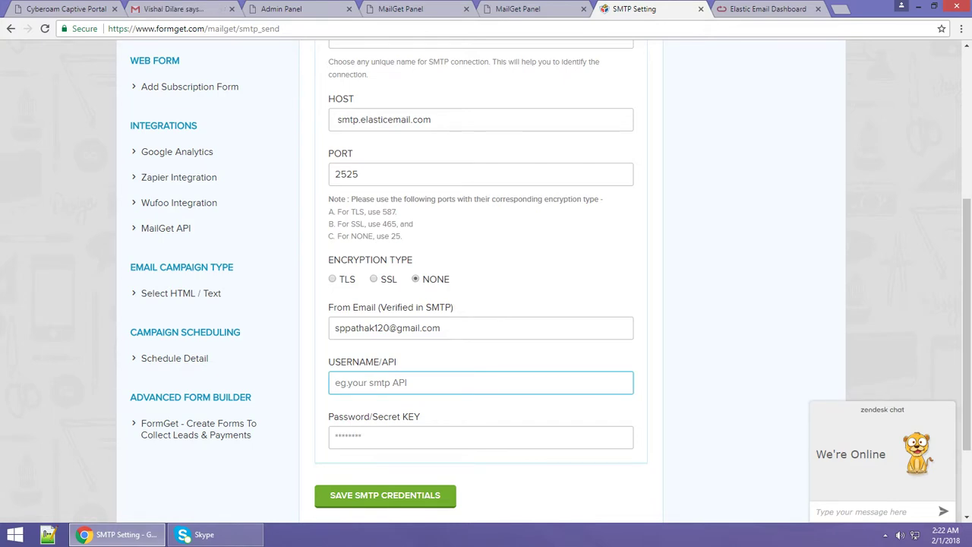
key(ctrl+Tab)
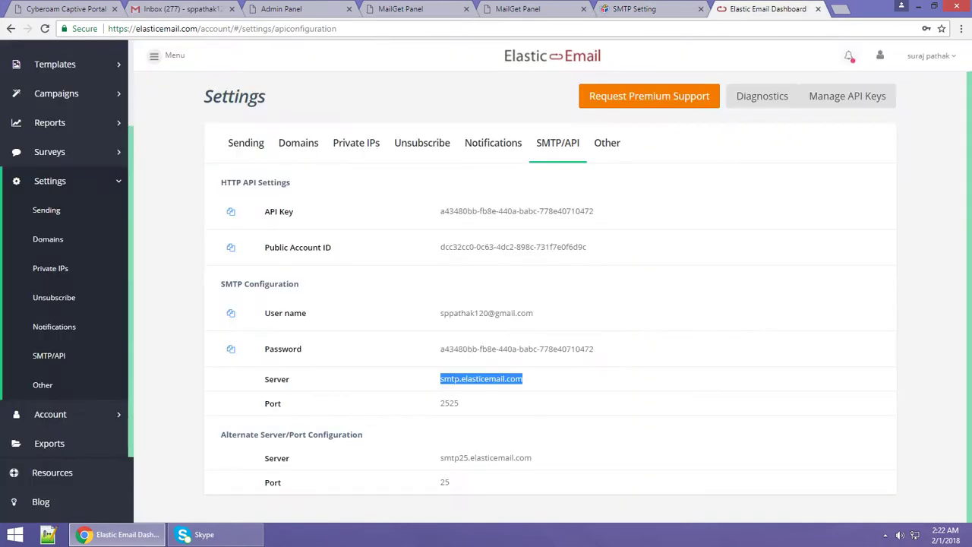
drag(534, 312, 439, 313)
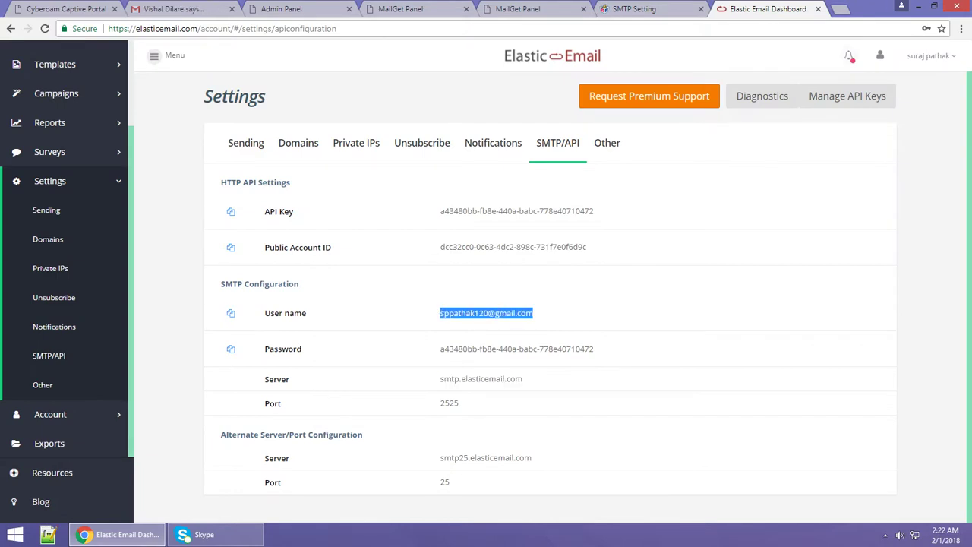
key(ctrl+c)
key(ctrl+shift+Tab)
key(ctrl+v)
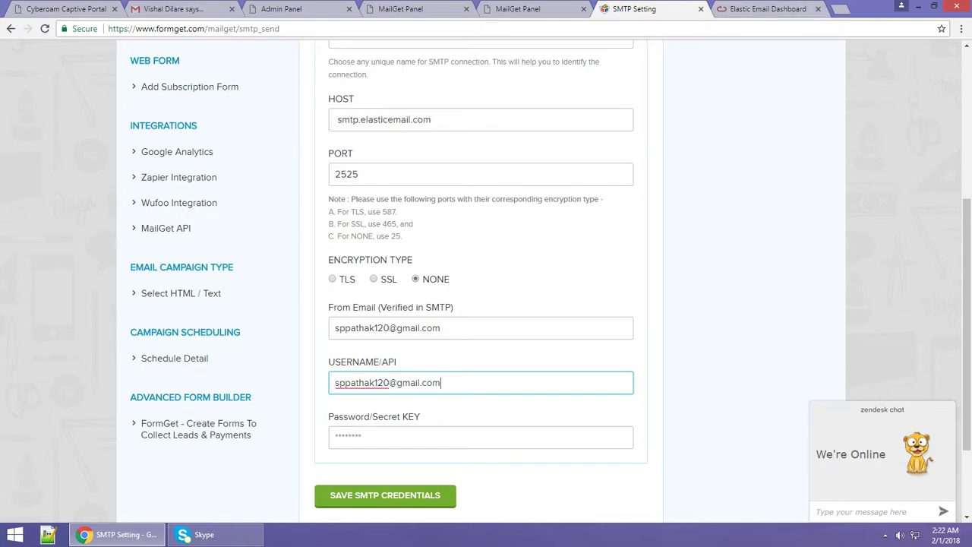
key(ctrl+Tab)
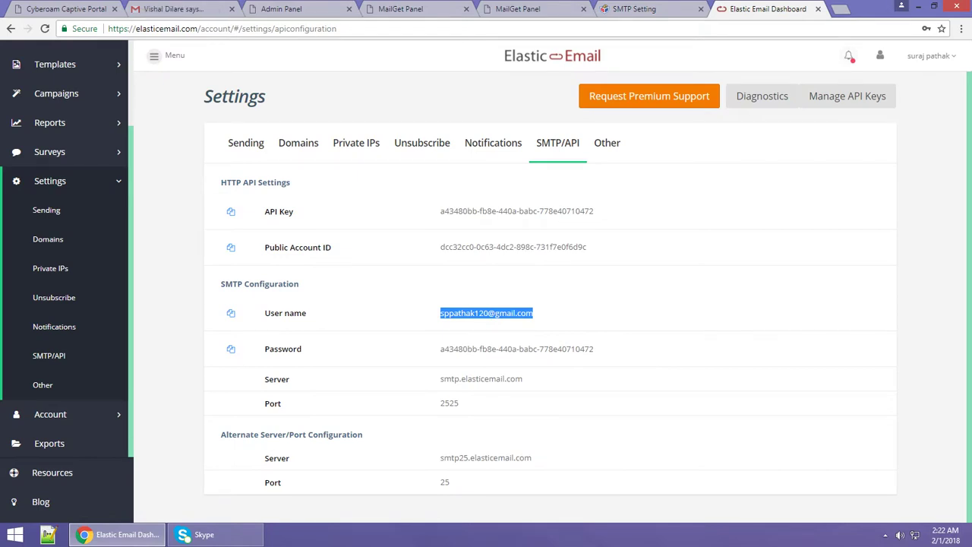
drag(595, 349, 439, 349)
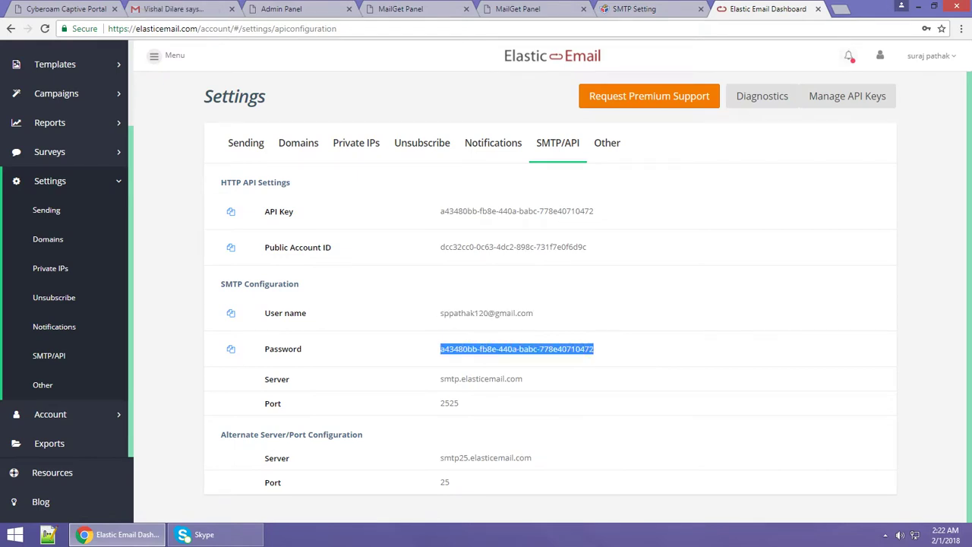
key(ctrl+shift+Tab)
Paste the SMTP password into Password/Secret KEY and save the Elastic Email SMTP credentials.
key(Tab)
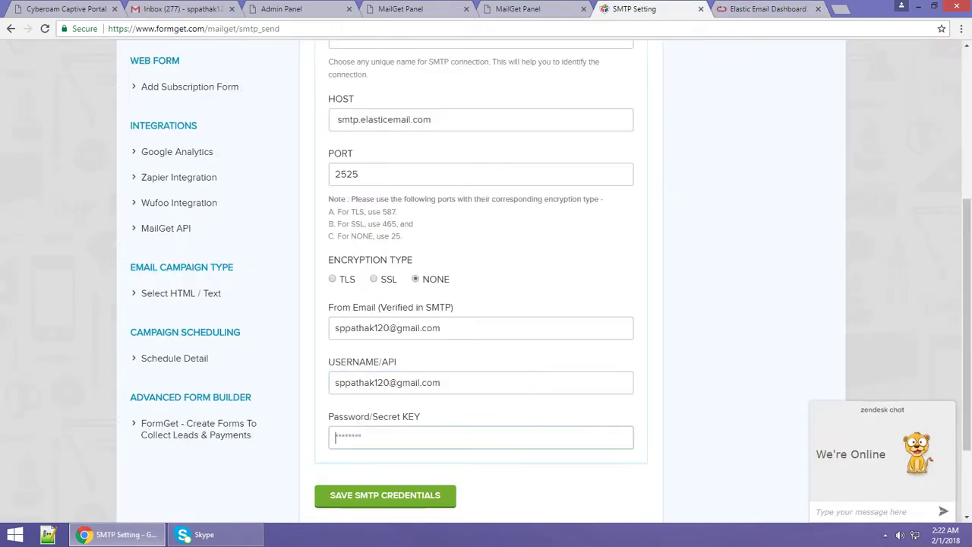
key(ctrl+v)
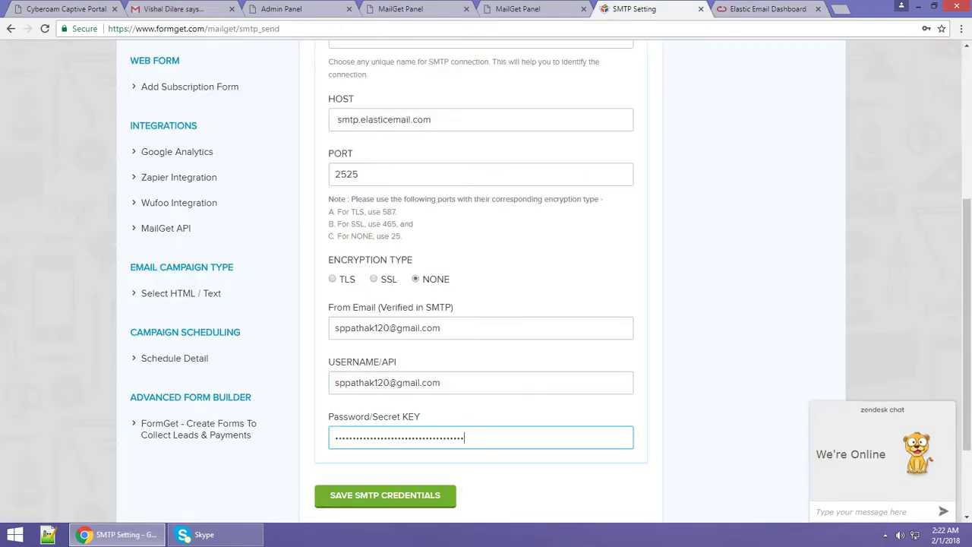
scroll(486, 273, down, 1)
key(Tab)
key(Return)
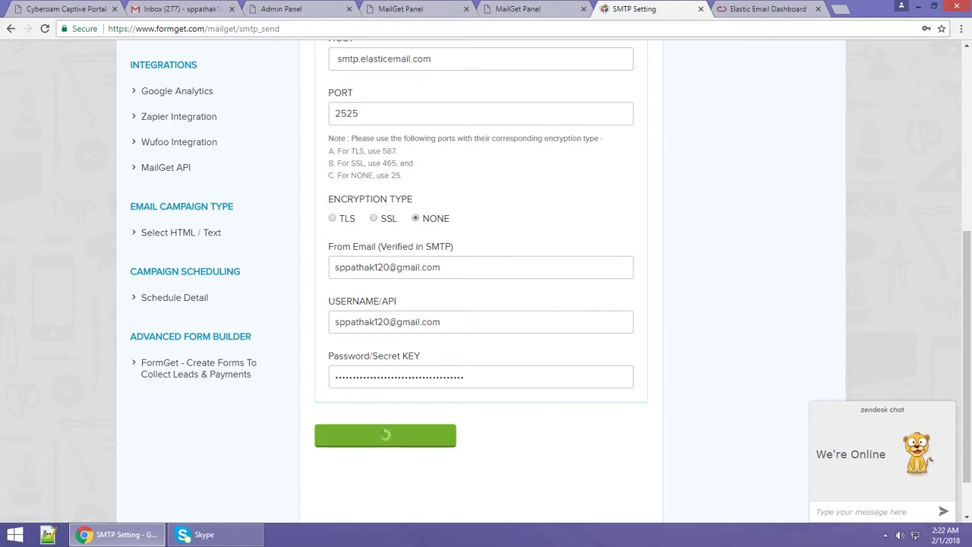
scroll(544, 285, down, 1)
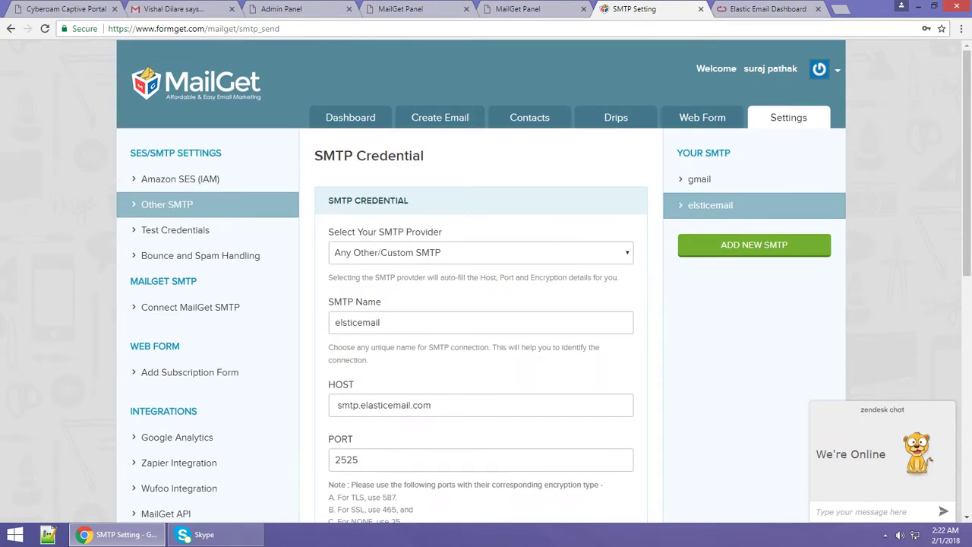
scroll(486, 303, down, 1)
scroll(486, 304, up, 1)
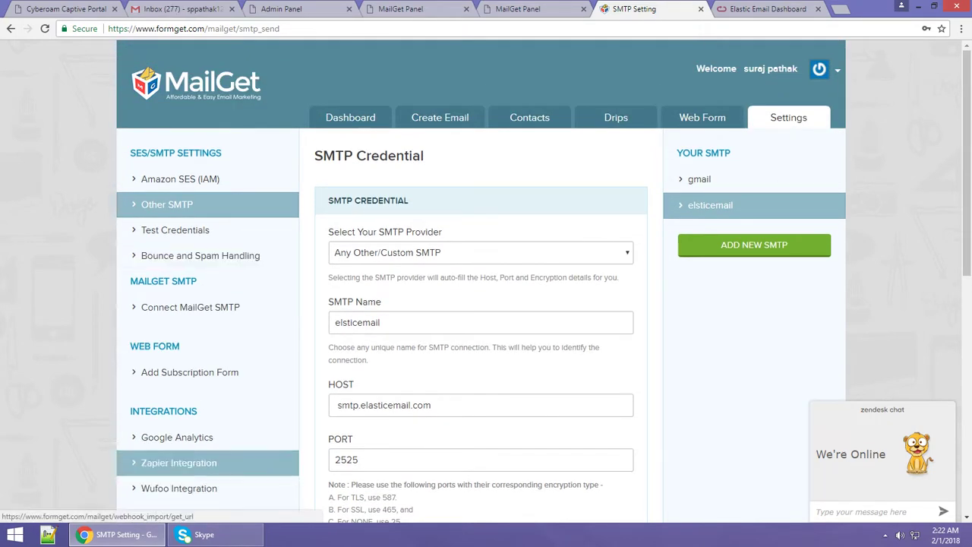
click(200, 255)
Scroll the Bounce and Spam Handling endpoints to the Elastic Email one, then switch to Elastic Email.
scroll(486, 304, down, 2)
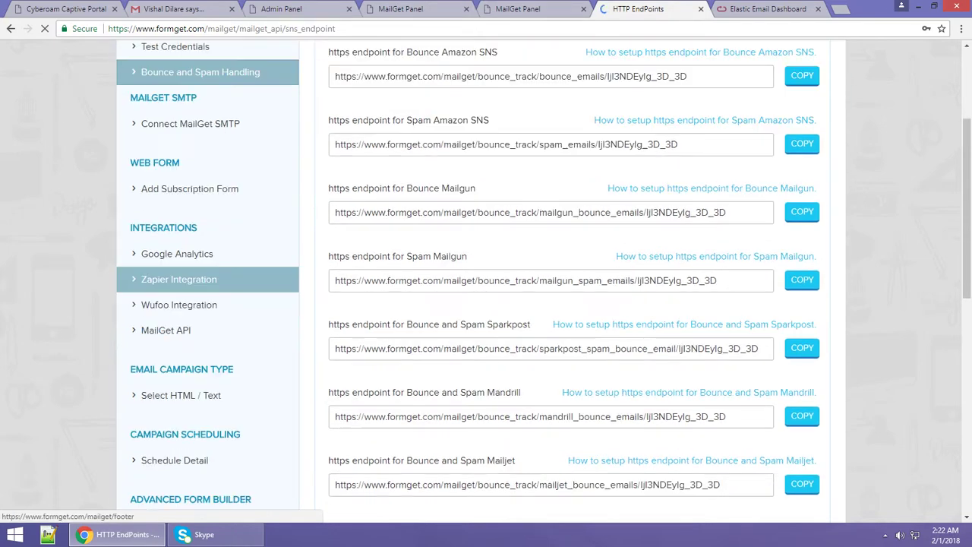
scroll(486, 304, down, 4)
scroll(486, 304, down, 4)
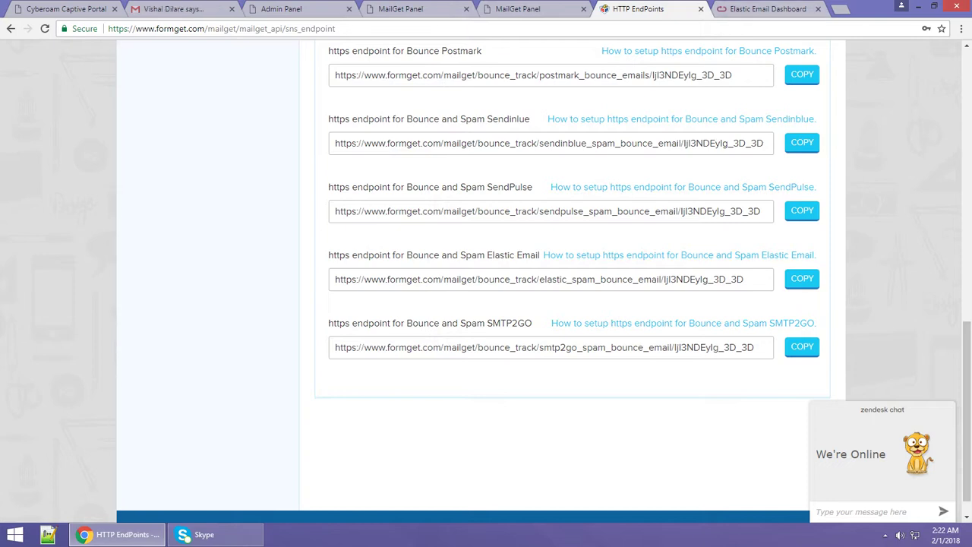
click(782, 9)
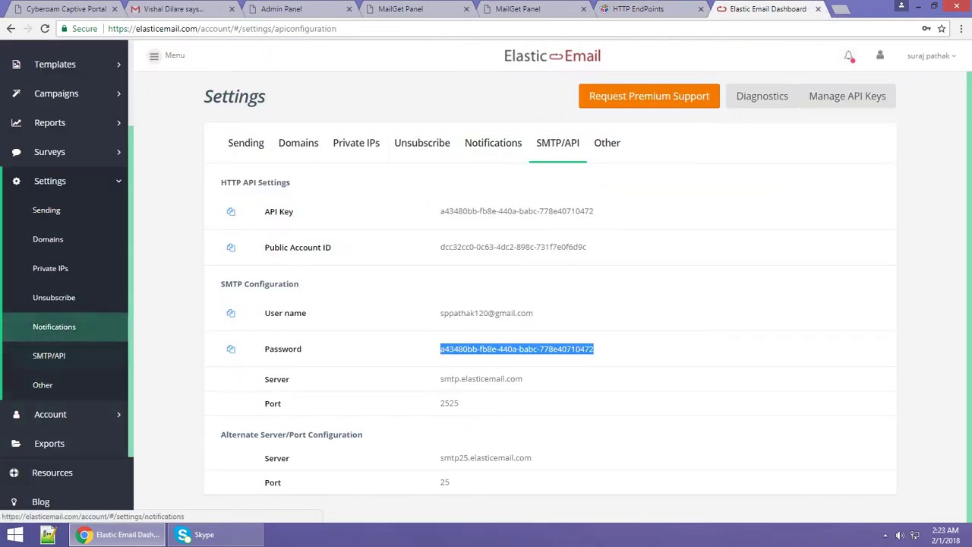
In Elastic Email's Notifications settings, enable Bounce/Error notifications.
click(54, 327)
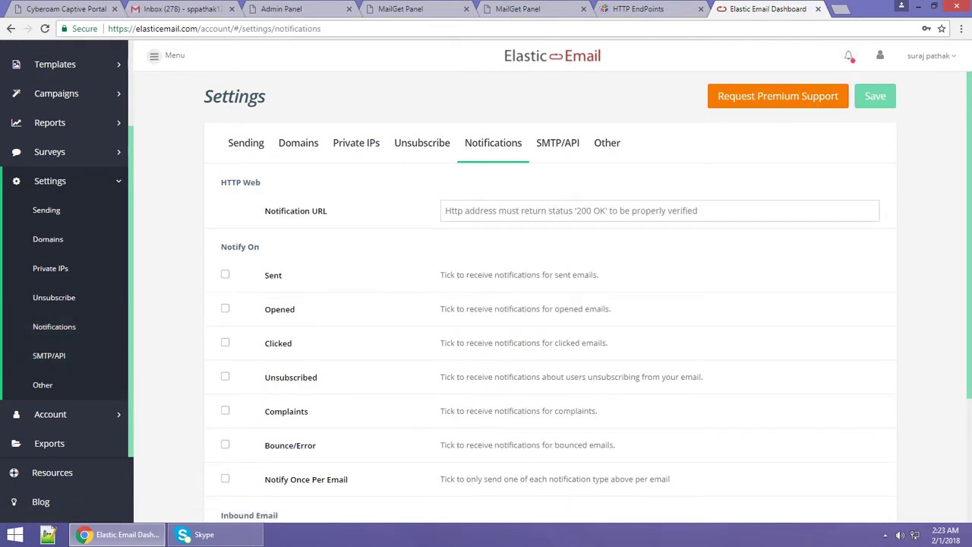
scroll(550, 297, down, 1)
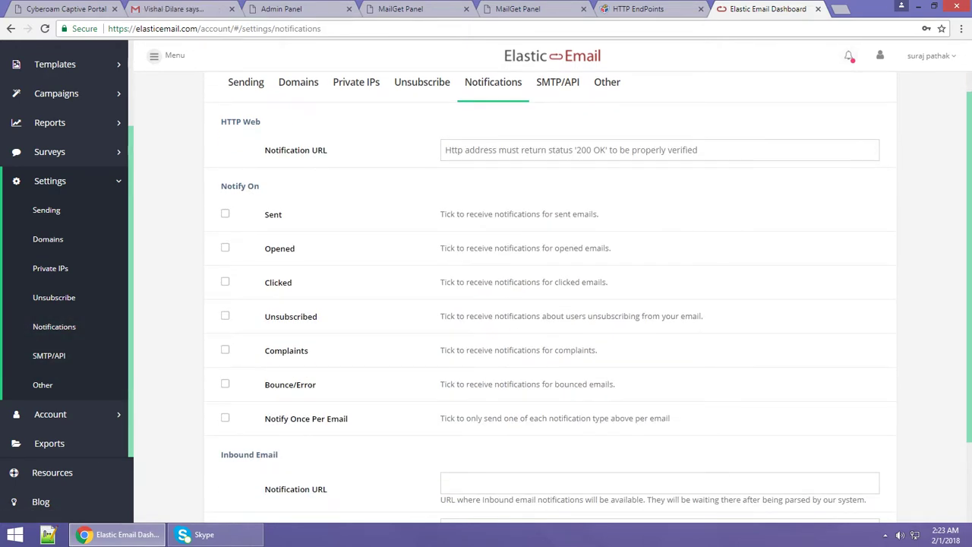
click(225, 384)
Paste MailGet's Elastic Email bounce endpoint as the Notification URL and save.
key(ctrl+Page_Up)
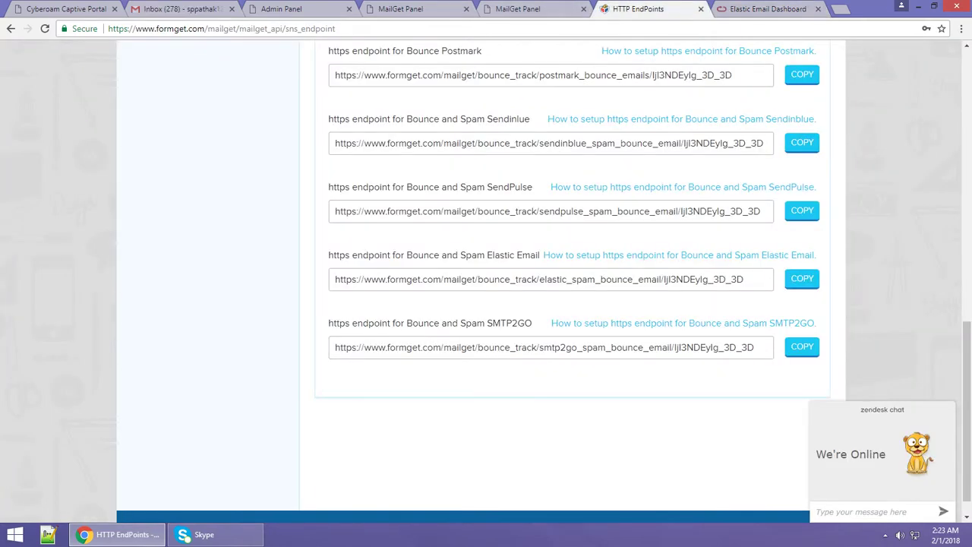
drag(335, 279, 743, 280)
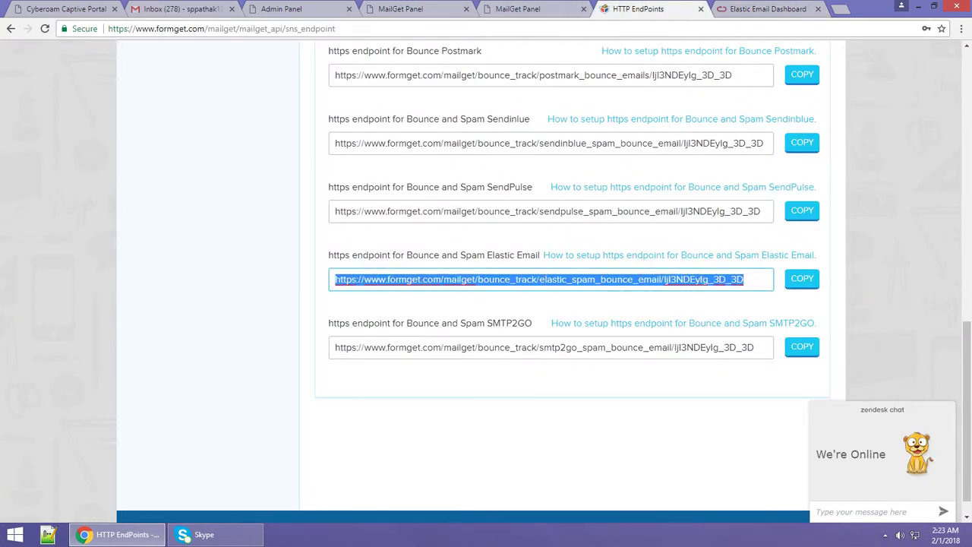
key(ctrl+Page_Down)
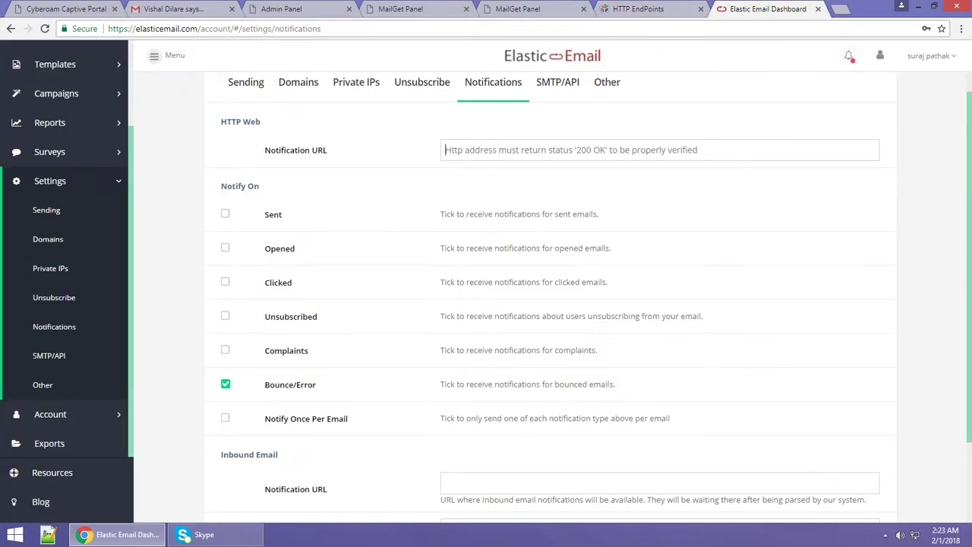
key(ctrl+v)
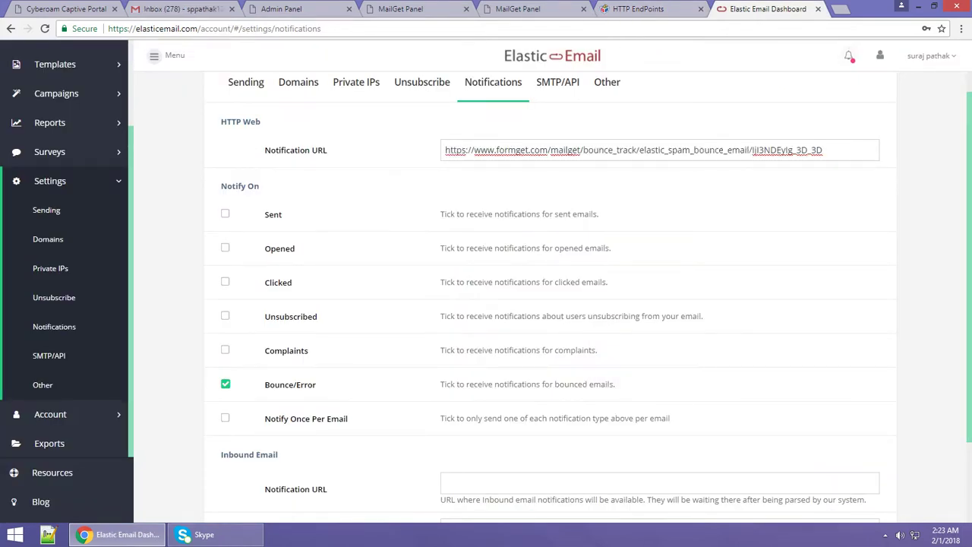
scroll(551, 304, down, 2)
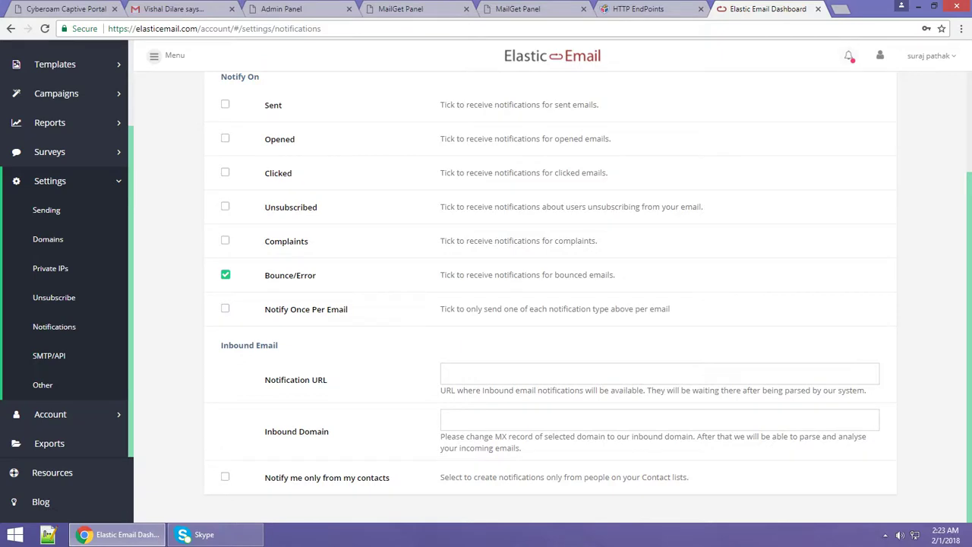
scroll(550, 304, up, 3)
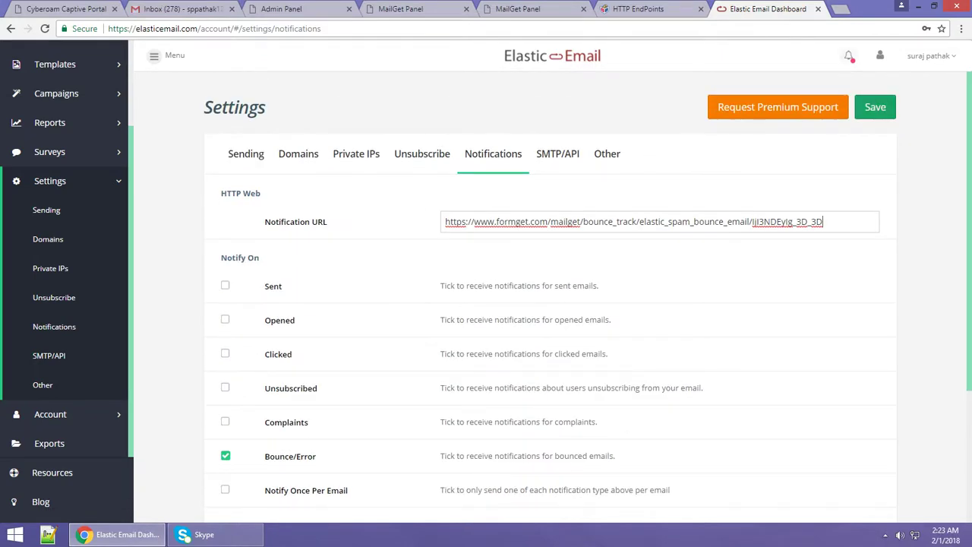
click(875, 108)
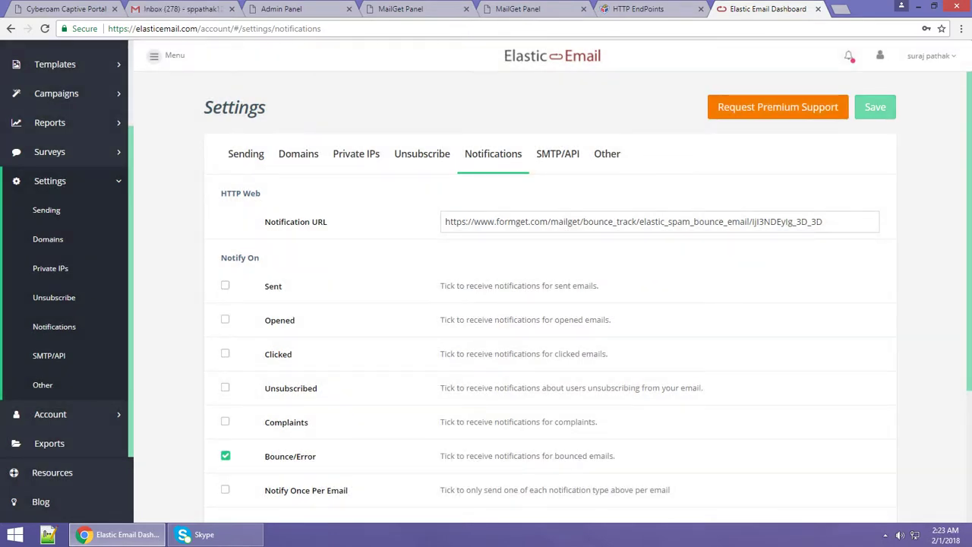
Return to MailGet's HTTPS EndPoints page and reload it.
scroll(550, 292, down, 2)
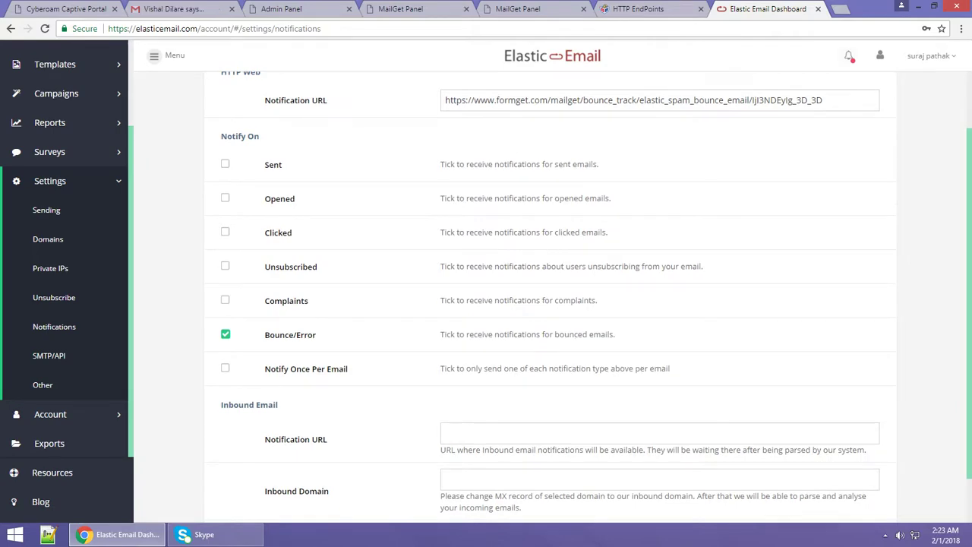
scroll(550, 292, up, 2)
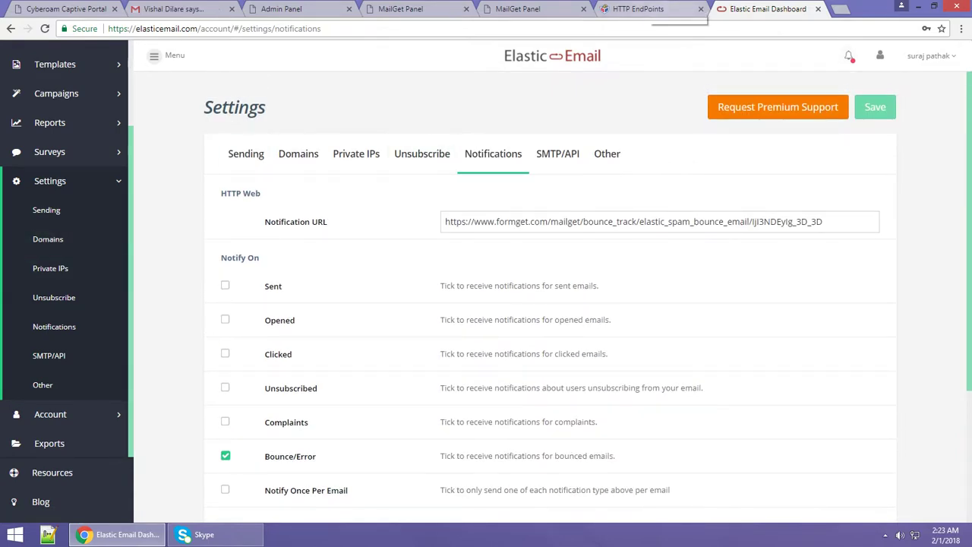
key(ctrl+shift+Tab)
scroll(550, 293, up, 10)
key(F5)
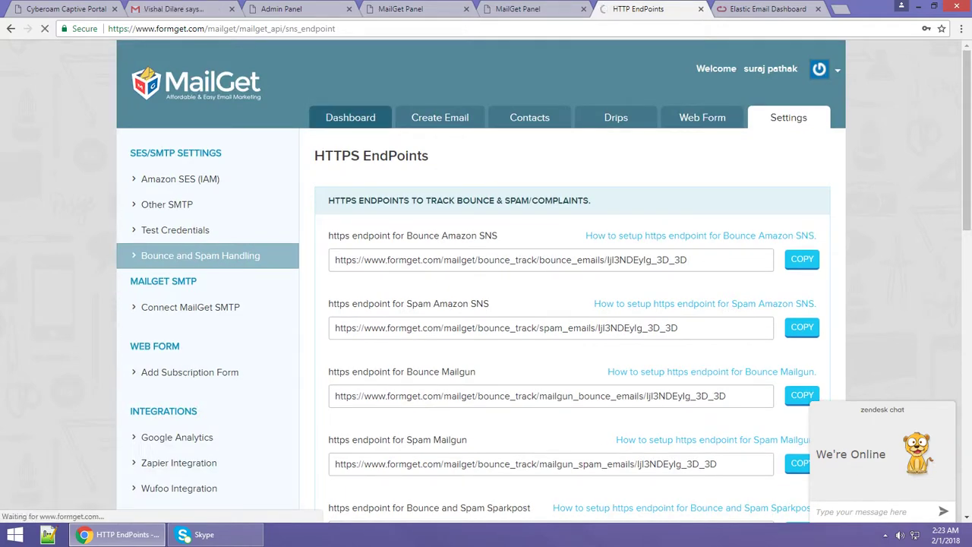
Open MailGet's Dashboard and check gmail and elsticemail under Connected SMTPs Status.
click(350, 117)
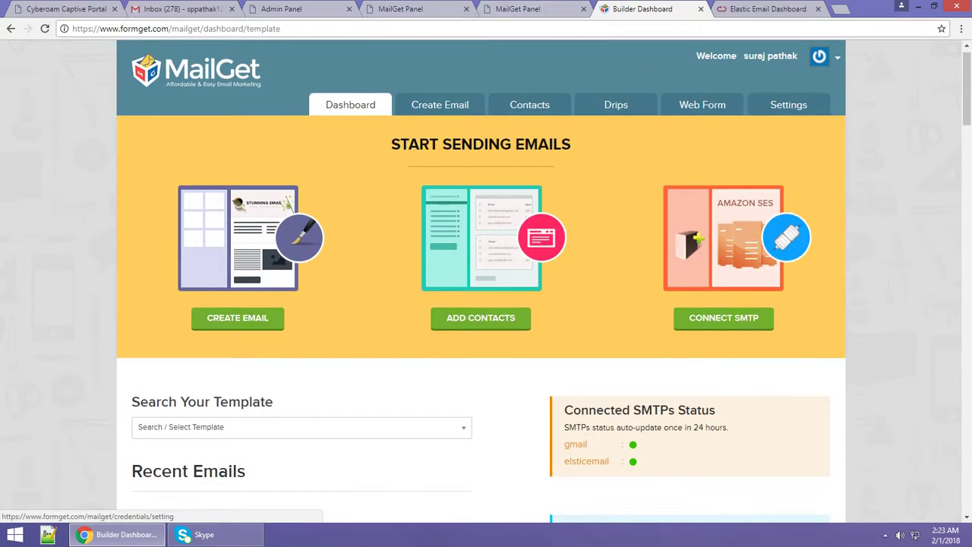
scroll(480, 281, down, 3)
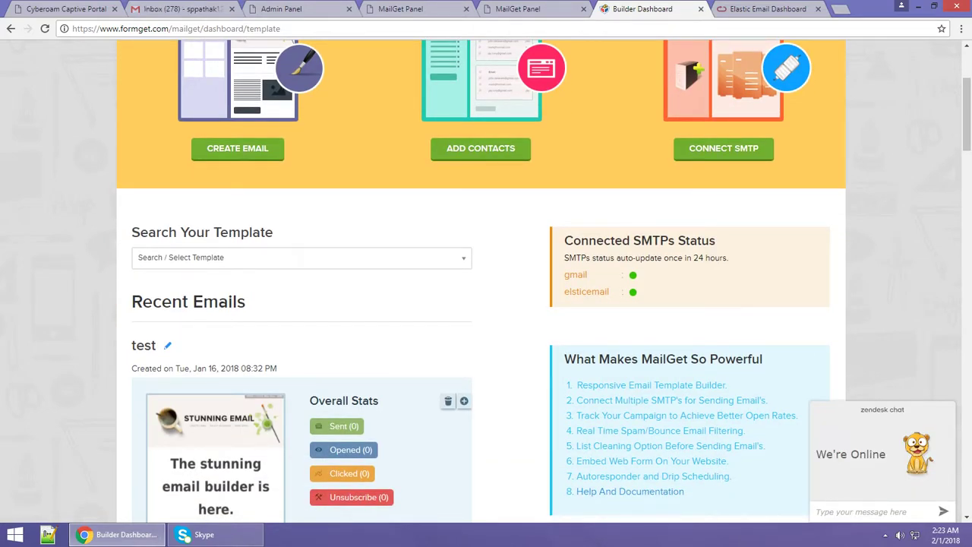
scroll(481, 281, down, 6)
scroll(481, 281, up, 3)
scroll(480, 281, up, 5)
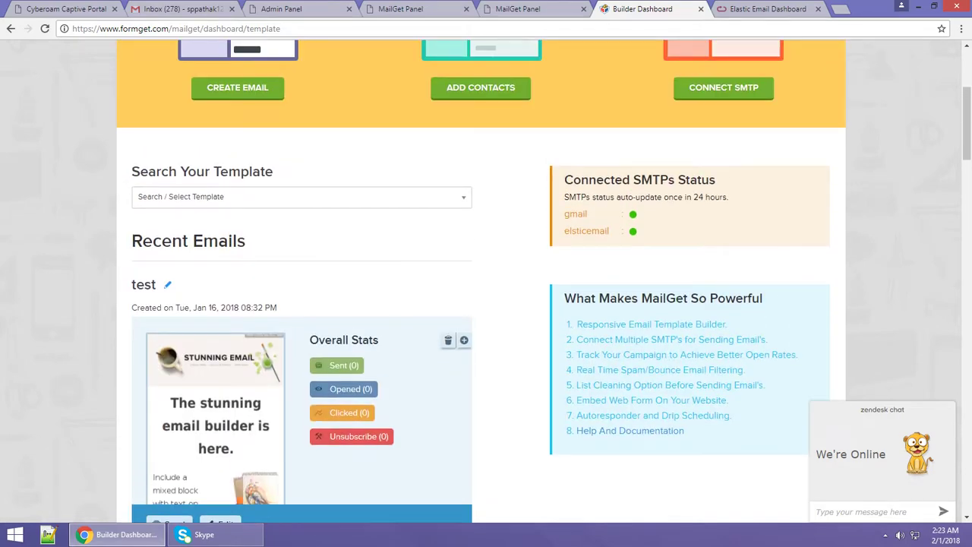